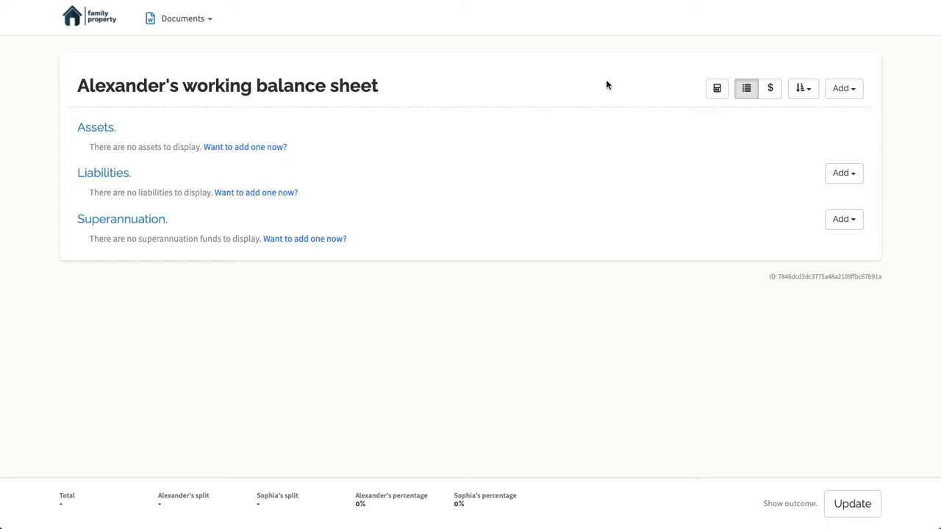
# Start a new jointly owned asset of type Family home with the short description "Family home"
pyautogui.click(849, 91)
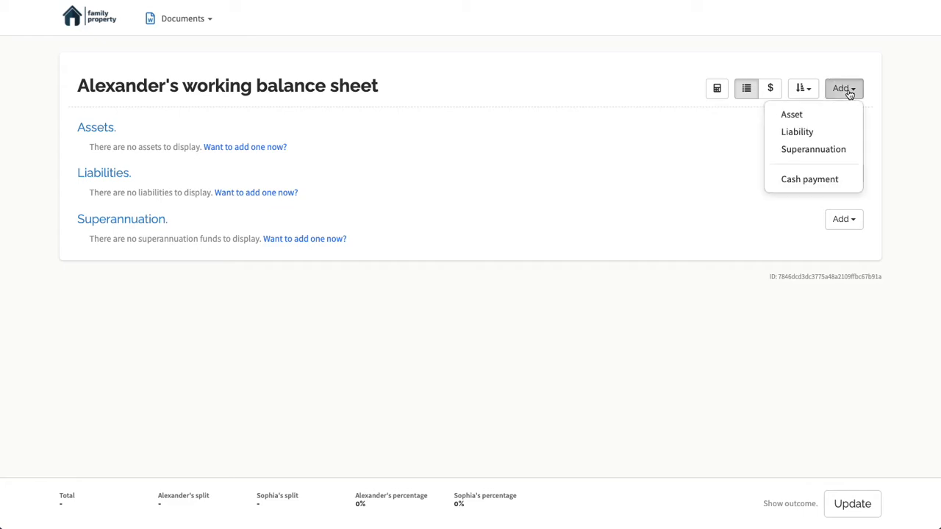
pyautogui.click(798, 116)
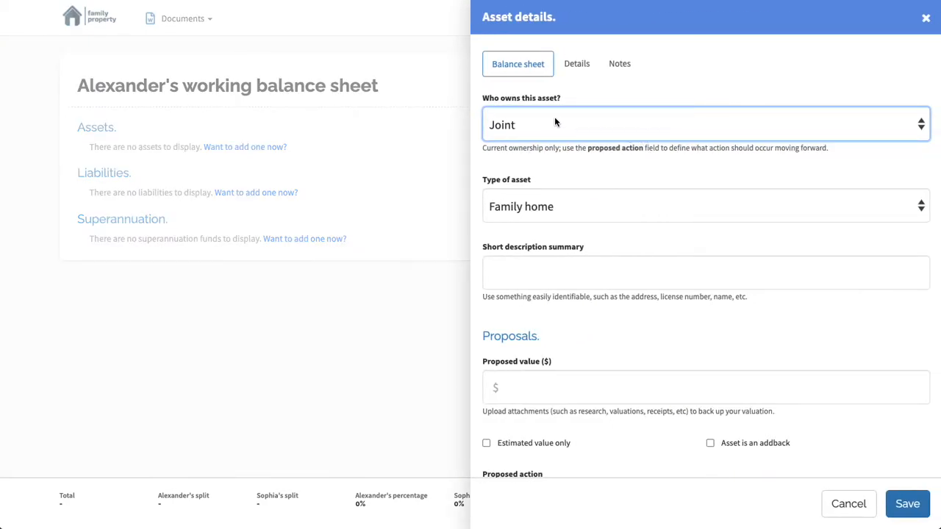
pyautogui.click(553, 122)
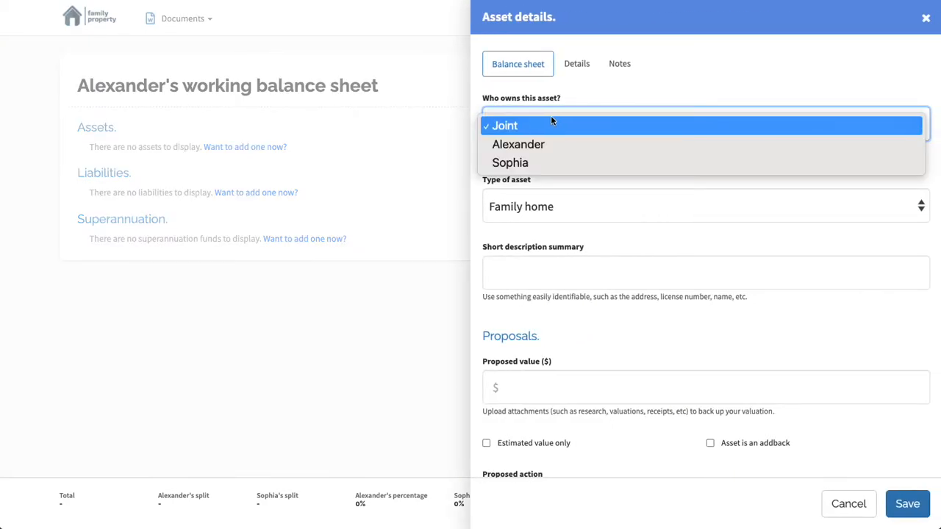
pyautogui.click(507, 126)
pyautogui.click(544, 208)
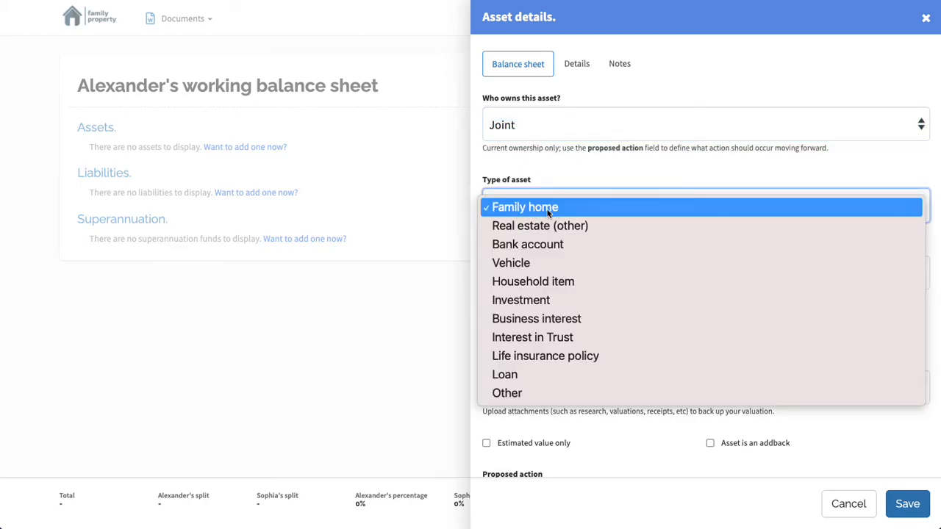
pyautogui.click(547, 210)
pyautogui.click(515, 271)
pyautogui.write('Family home')
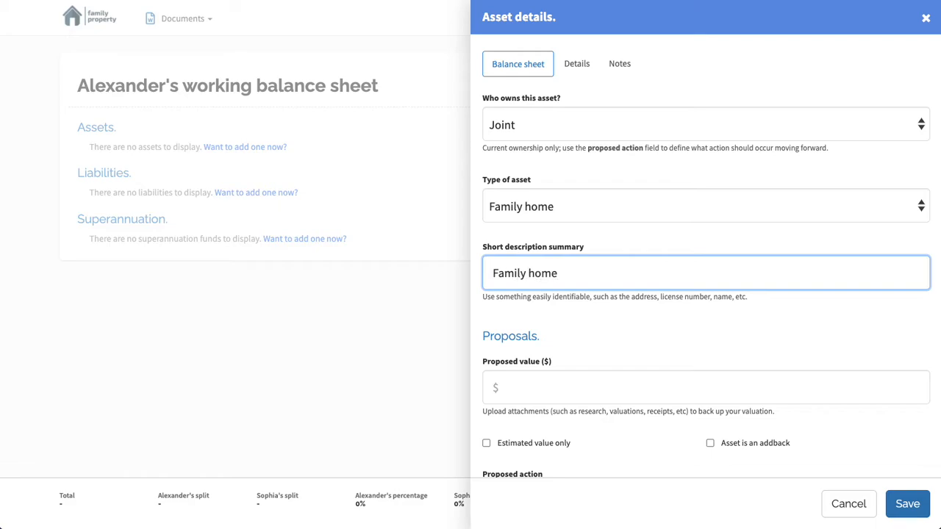
# Set the family home's proposed value to $1,000,000 and save the asset
pyautogui.click(527, 390)
pyautogui.write('1,000,000')
pyautogui.click(563, 323)
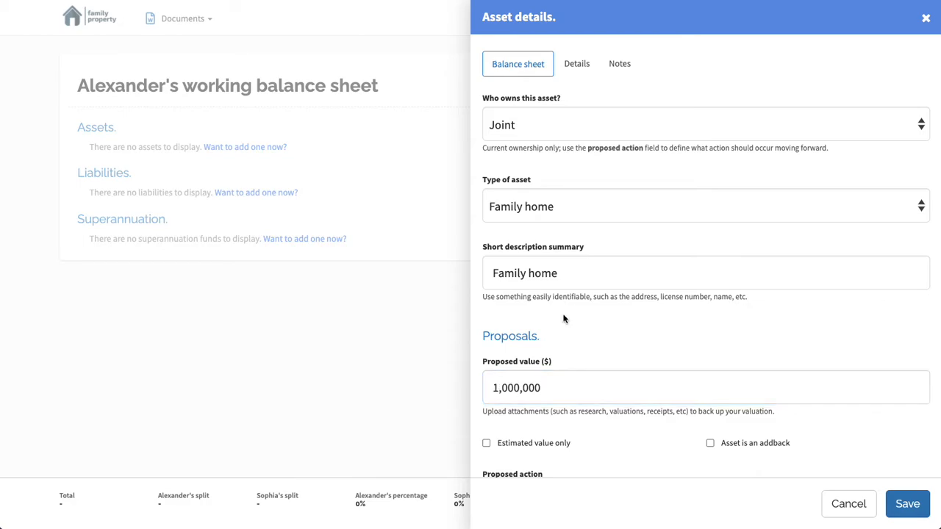
pyautogui.scroll(-1, 563, 323)
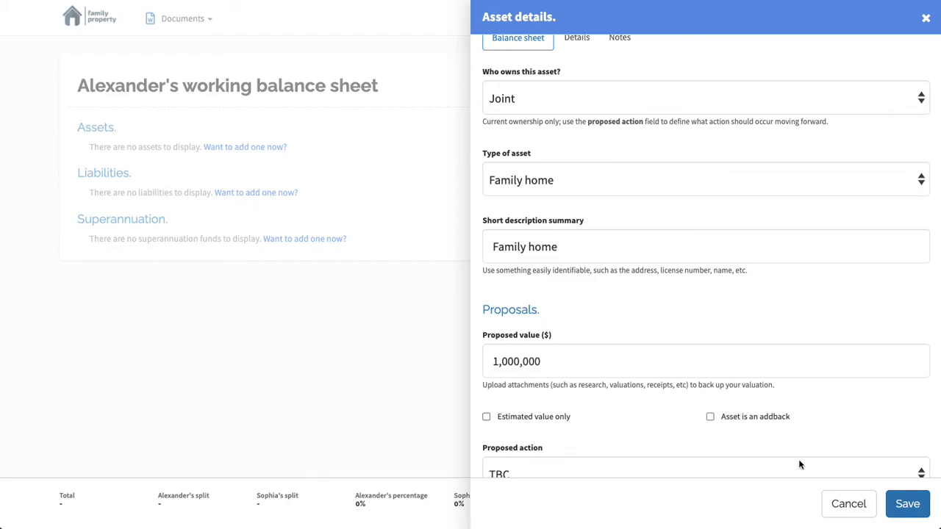
pyautogui.click(908, 504)
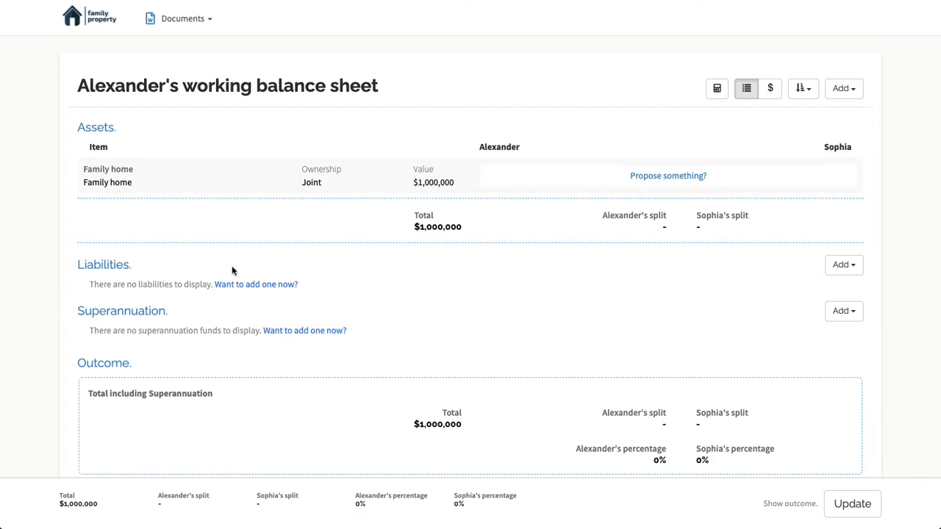
# Review the family home's asset details and close them without changes
pyautogui.click(104, 182)
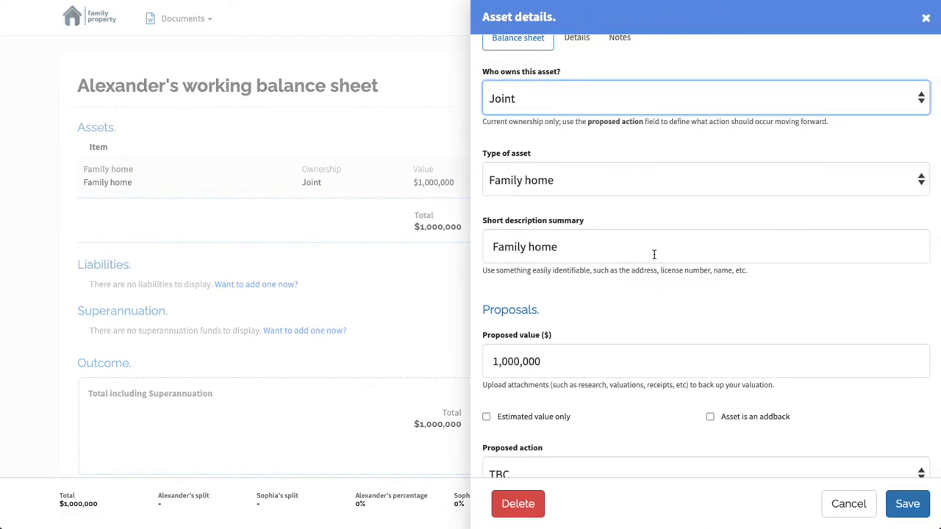
pyautogui.scroll(1, 653, 253)
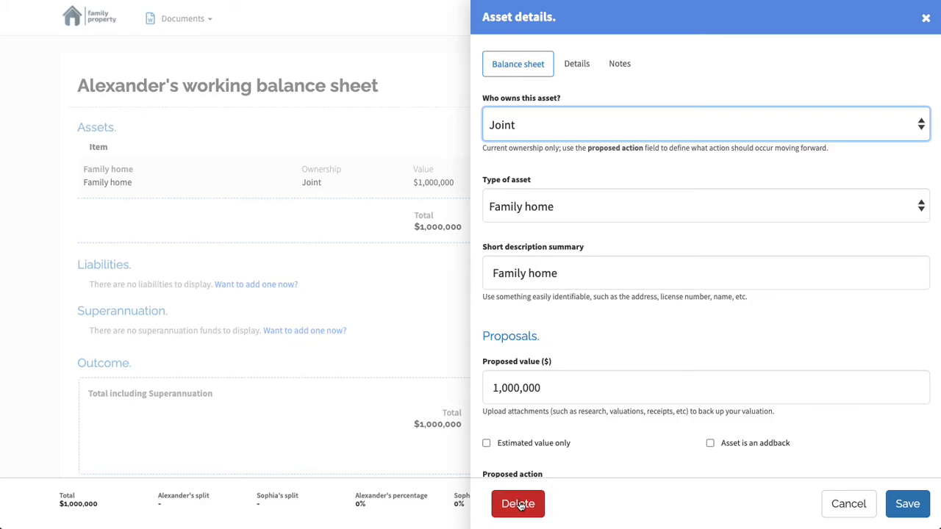
pyautogui.click(32, 230)
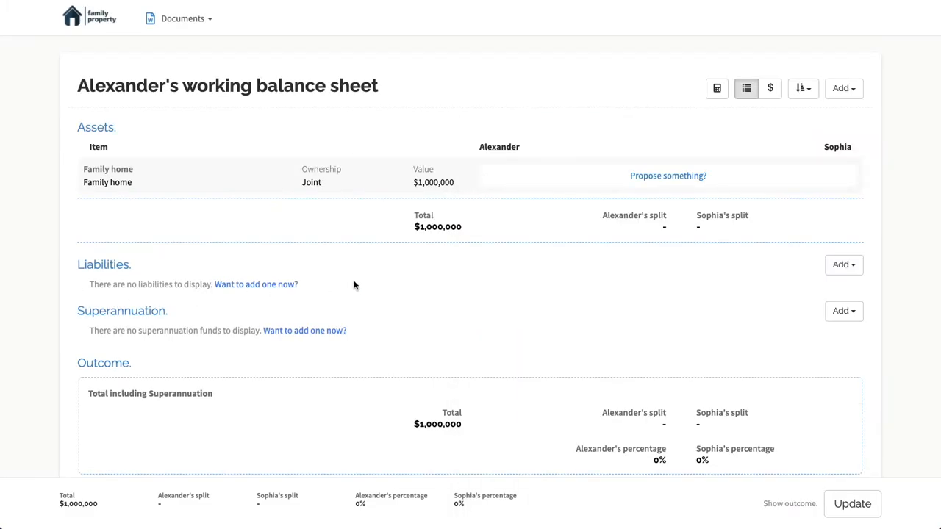
# Update the family home's value to $1,100,000 directly from the balance sheet
pyautogui.click(432, 183)
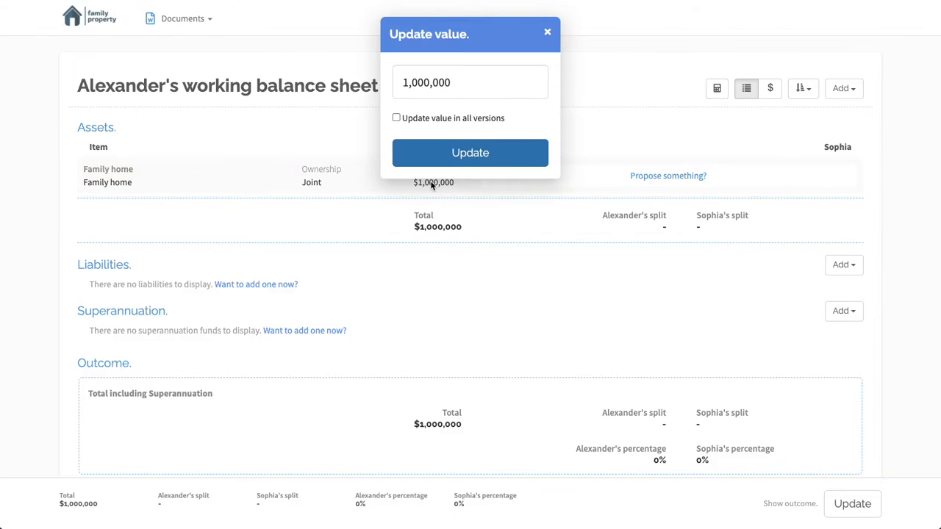
pyautogui.click(413, 82)
pyautogui.press('BackSpace')
pyautogui.write('1')
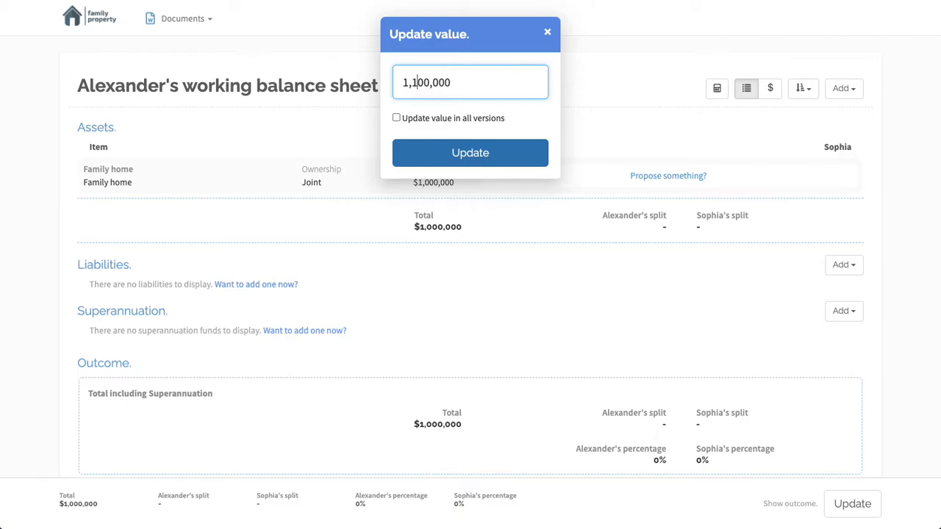
pyautogui.click(474, 155)
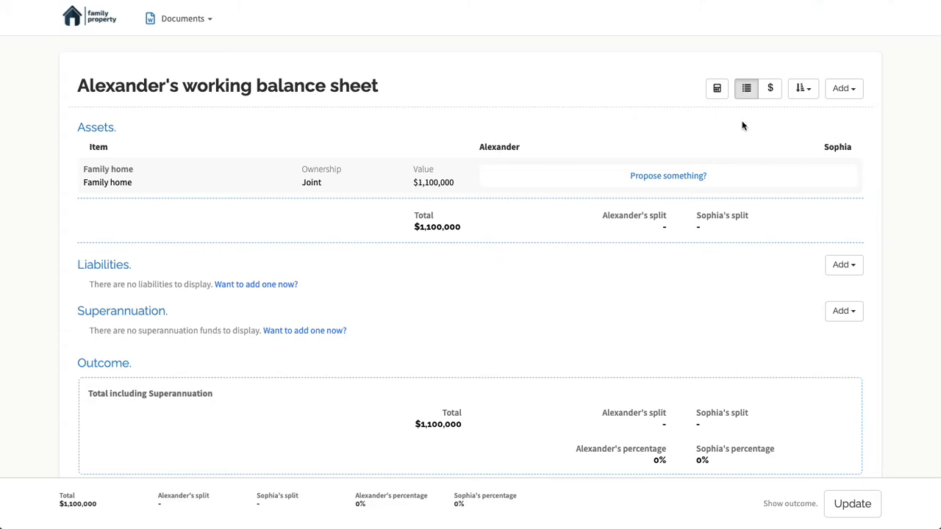
# Add a proposal to sell the family home with a 50/50 split
pyautogui.click(664, 178)
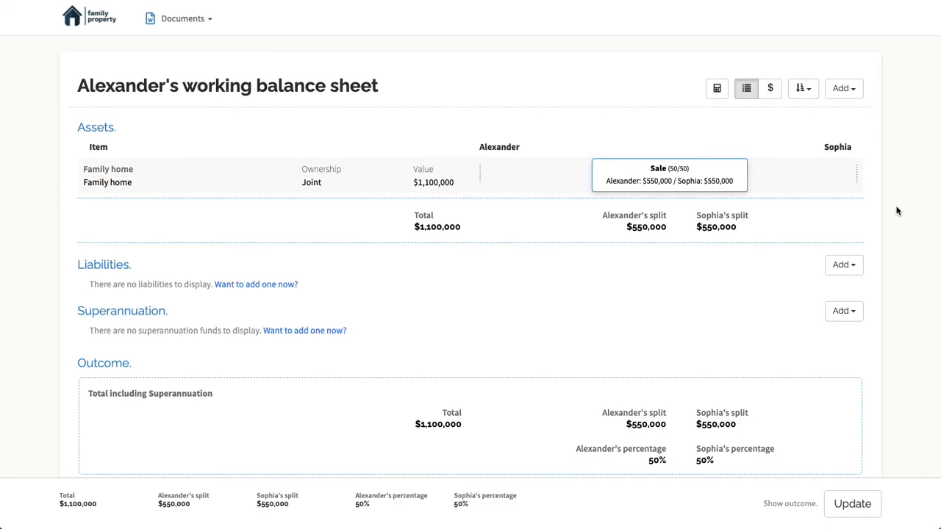
pyautogui.click(596, 183)
pyautogui.moveTo(597, 183); pyautogui.dragTo(651, 183)
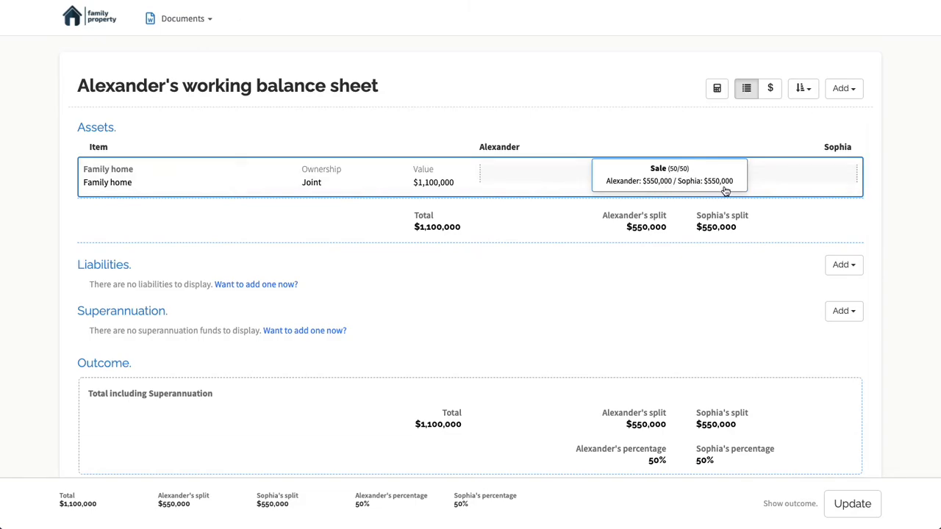
# Try a 76/24 sale split and a full transfer to each party for the family home, returning to a 50/50 sale
pyautogui.moveTo(665, 180); pyautogui.dragTo(604, 180)
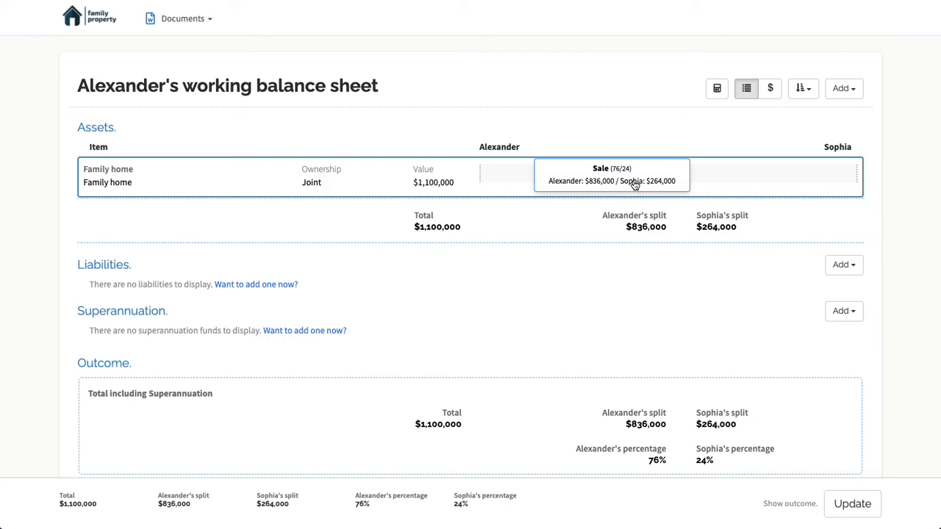
pyautogui.moveTo(638, 183); pyautogui.dragTo(544, 182)
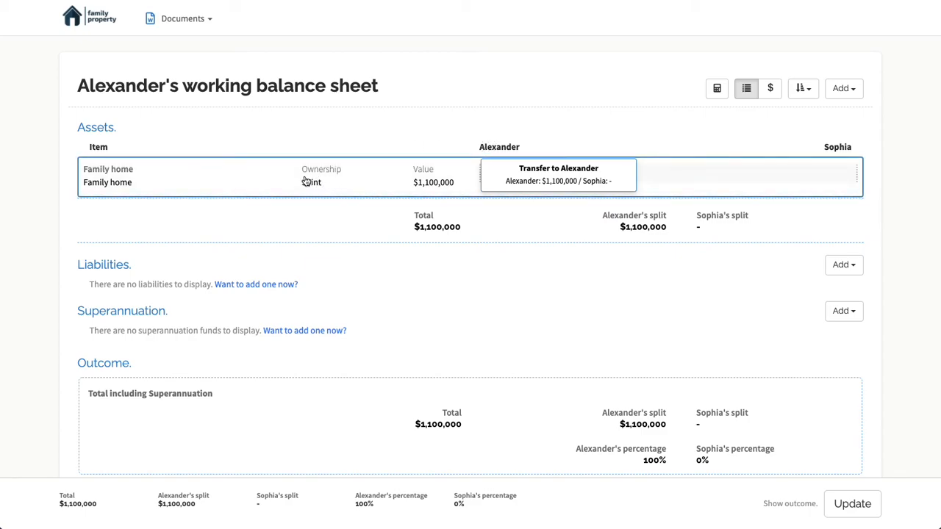
pyautogui.moveTo(551, 185); pyautogui.dragTo(791, 184)
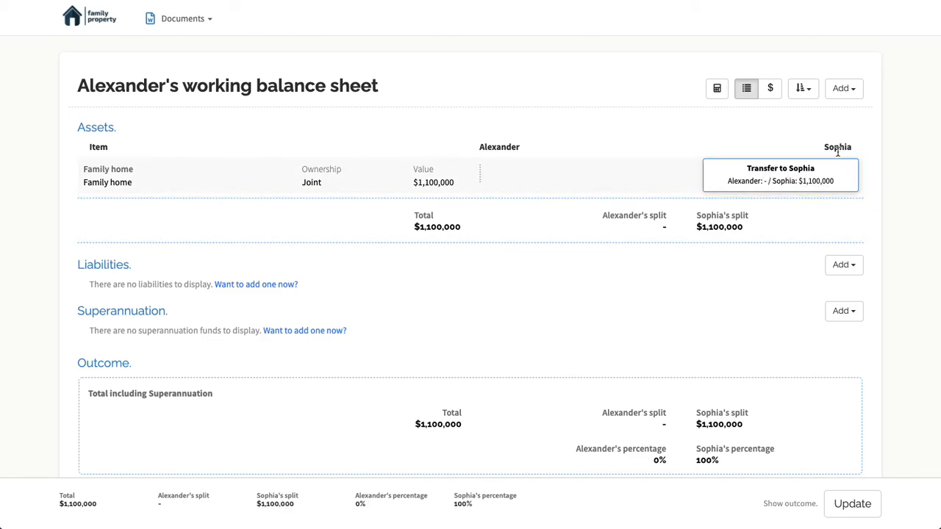
pyautogui.moveTo(745, 185); pyautogui.dragTo(648, 184)
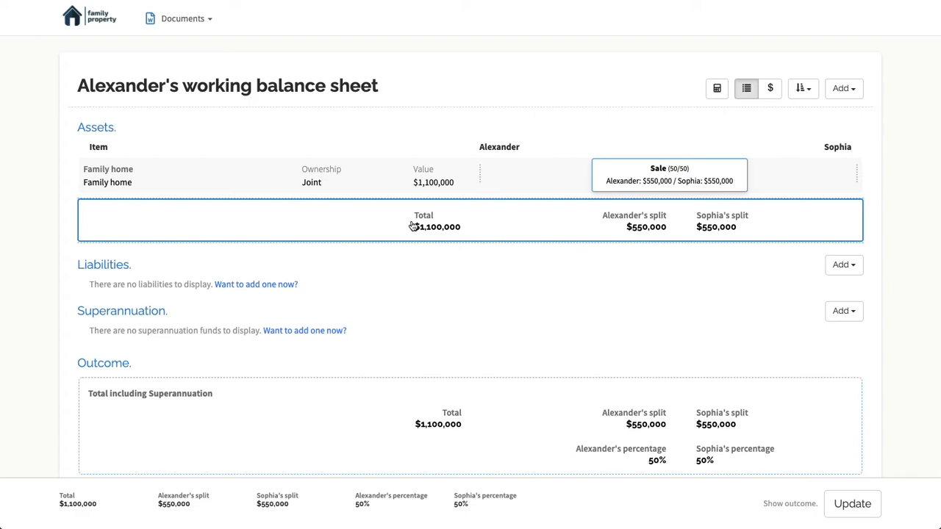
# Apply a target percentage outcome of 60% to the balance sheet's own party and 40% to the other party
pyautogui.scroll(-2, 374, 319)
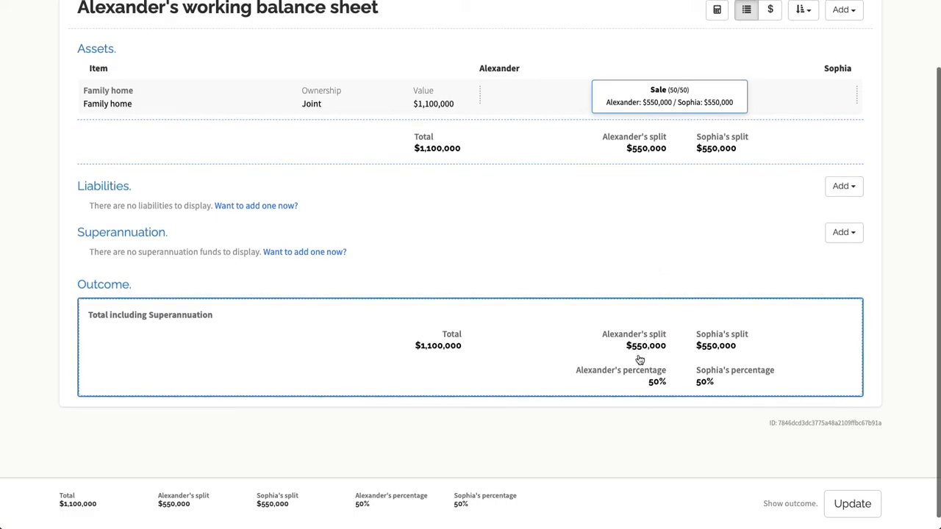
pyautogui.scroll(2, 706, 379)
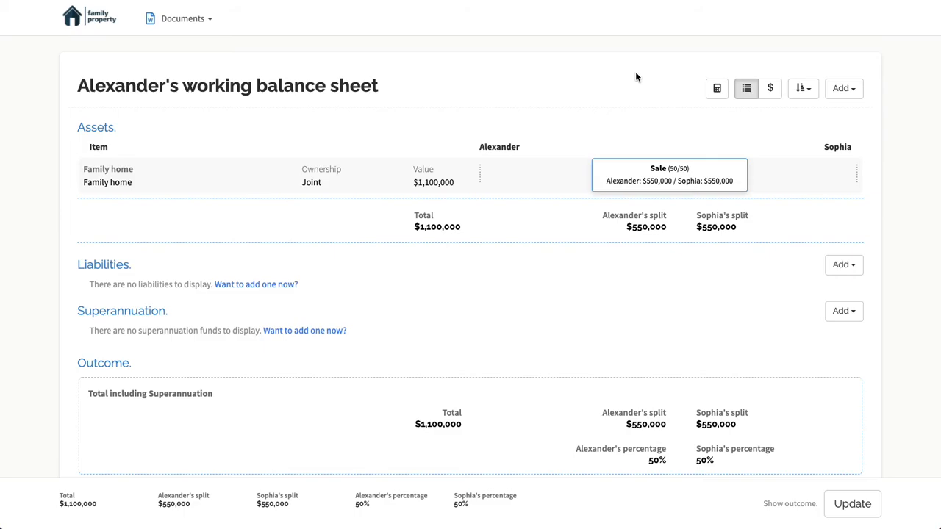
pyautogui.click(716, 90)
pyautogui.click(621, 140)
pyautogui.click(604, 140)
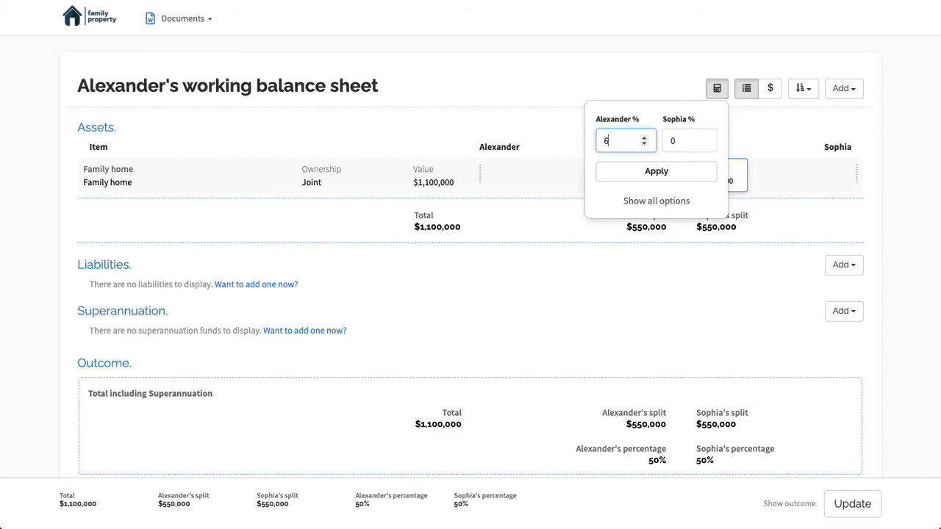
pyautogui.press('Tab')
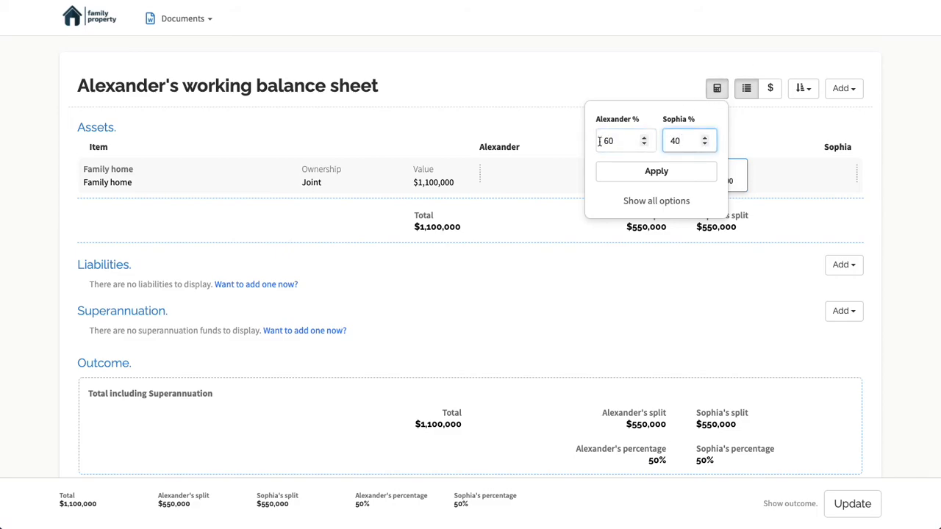
pyautogui.click(630, 174)
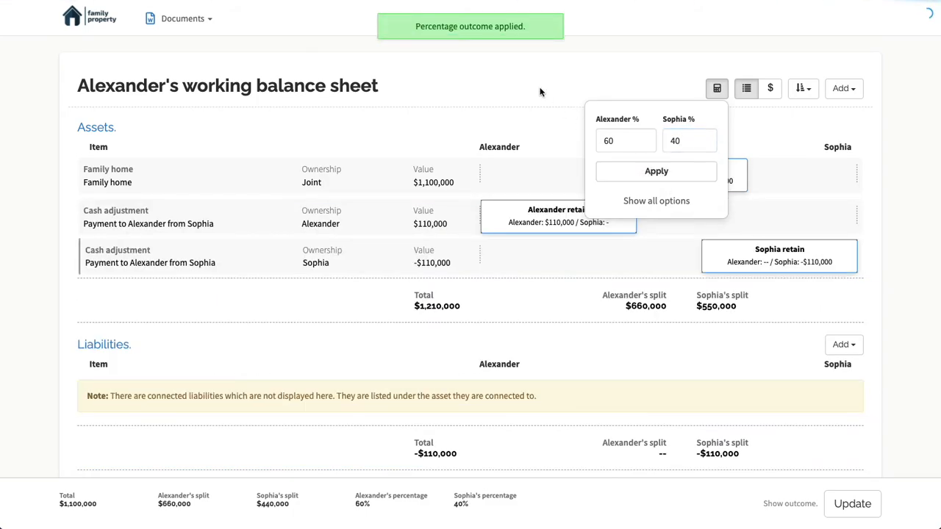
pyautogui.click(513, 73)
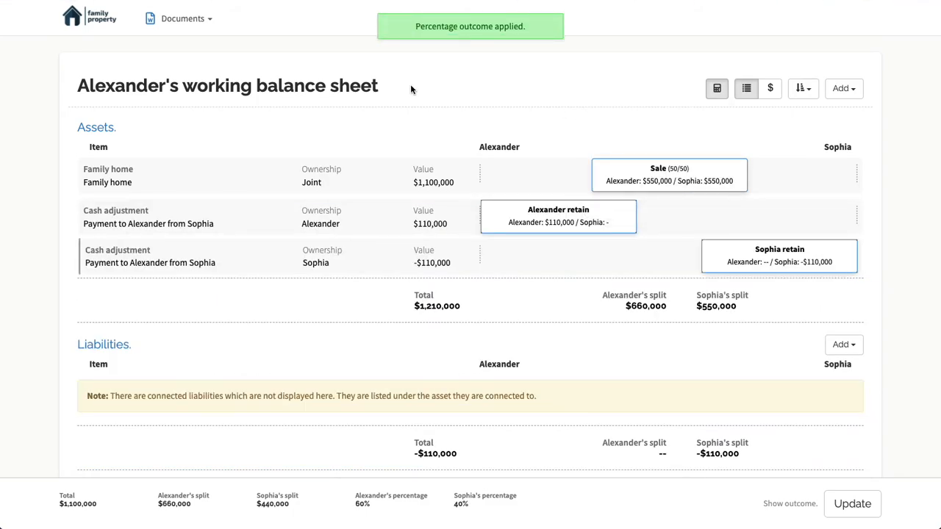
# Review the cash adjustment items, liabilities and overall outcome on the balance sheet
pyautogui.scroll(-1, 394, 85)
pyautogui.scroll(-1, 44, 173)
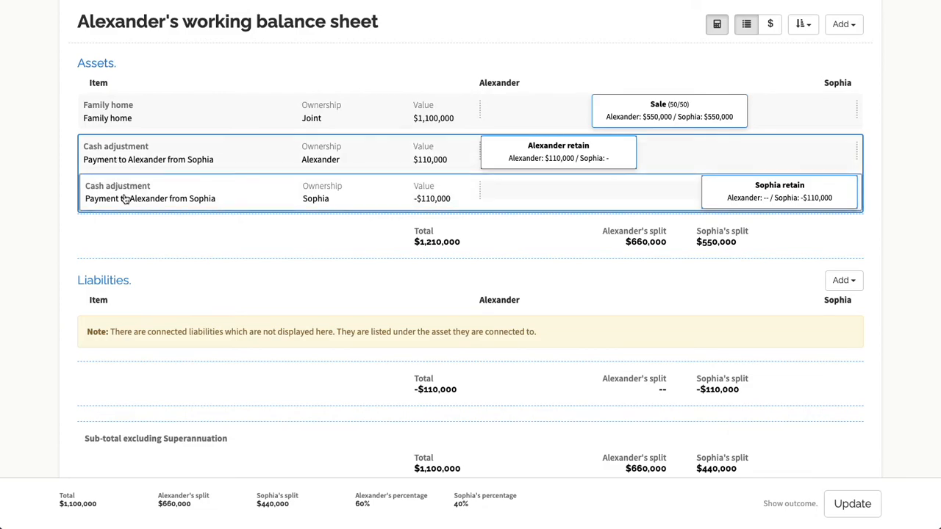
pyautogui.scroll(-5, 41, 195)
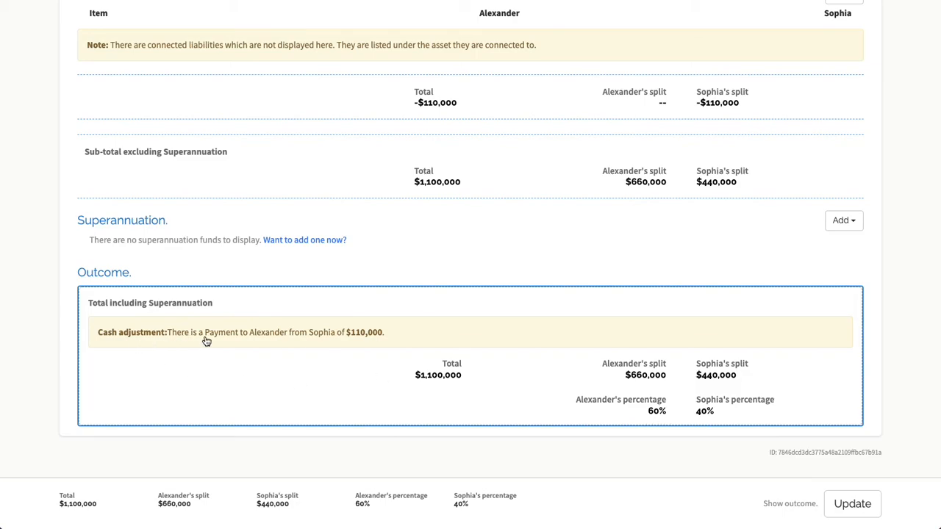
pyautogui.scroll(3, 341, 356)
pyautogui.scroll(7, 341, 357)
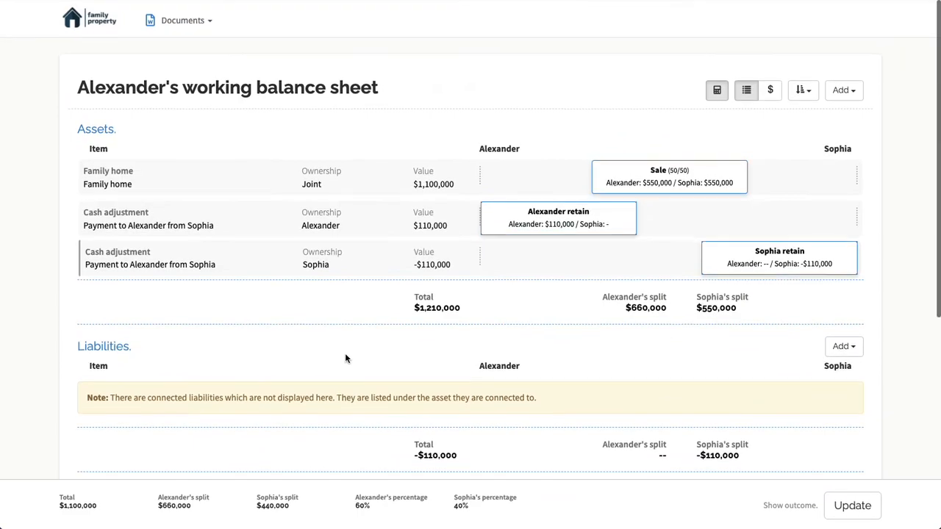
# Examine the full calculation options in the matter settings and close them without changes
pyautogui.click(717, 90)
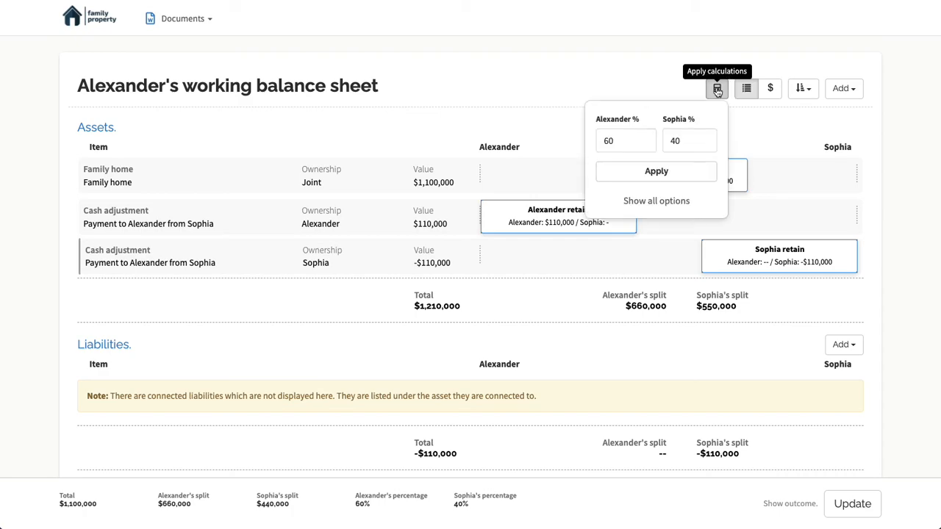
pyautogui.click(656, 202)
pyautogui.scroll(-2, 481, 206)
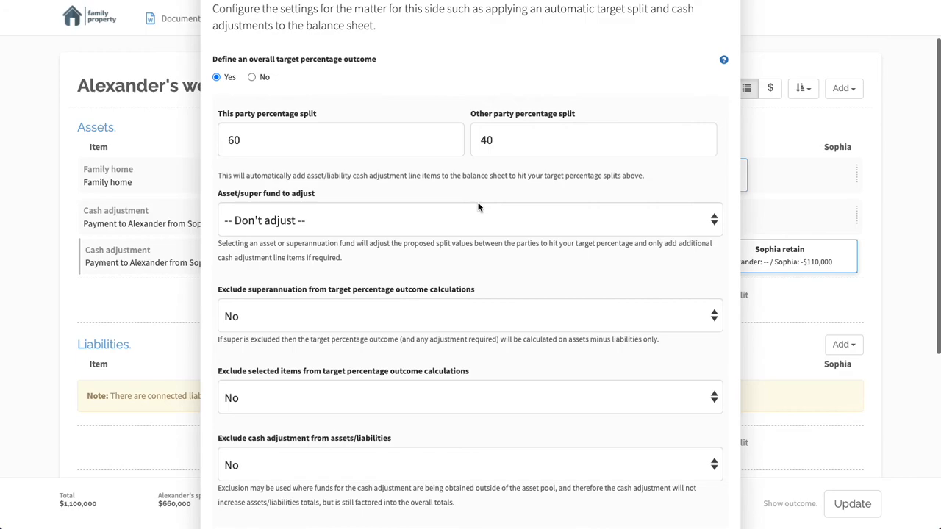
pyautogui.scroll(-4, 478, 206)
pyautogui.scroll(6, 478, 207)
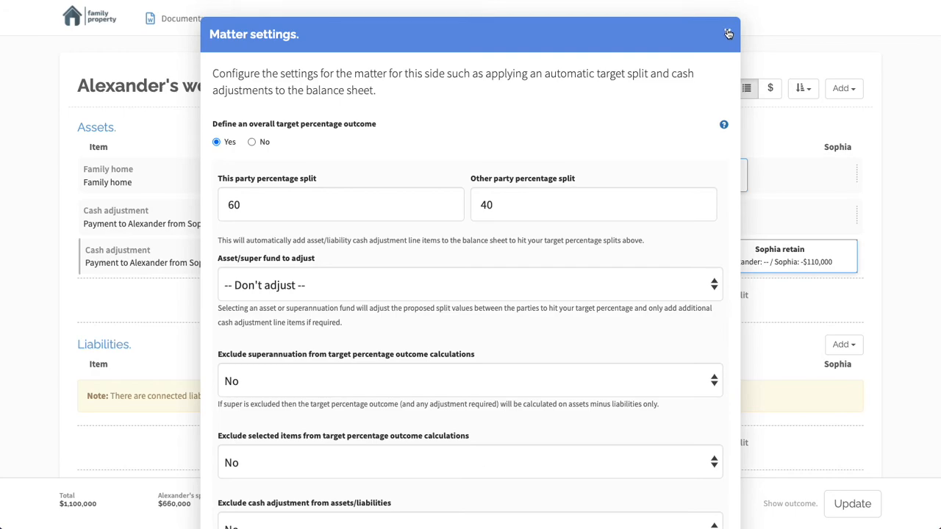
pyautogui.click(727, 34)
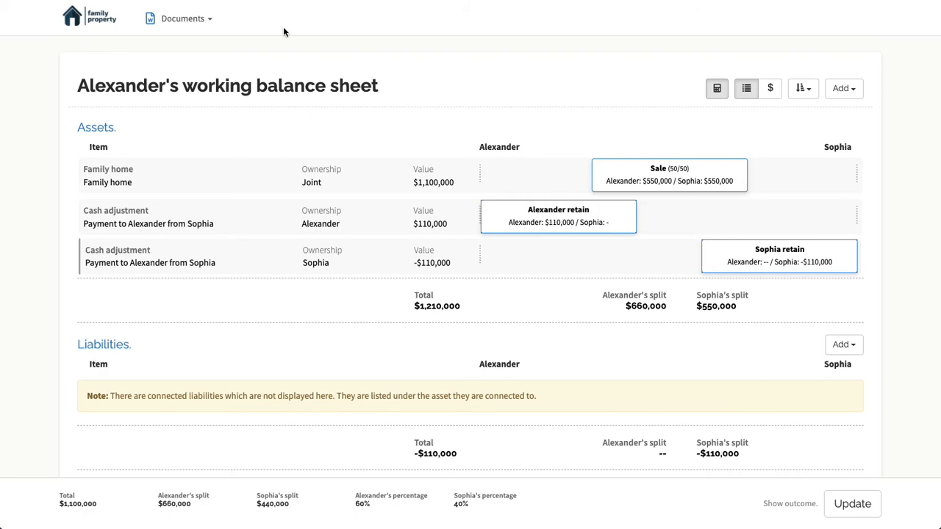
# Generate the Proposal document from the balance sheet and open the downloaded file in Word
pyautogui.click(177, 20)
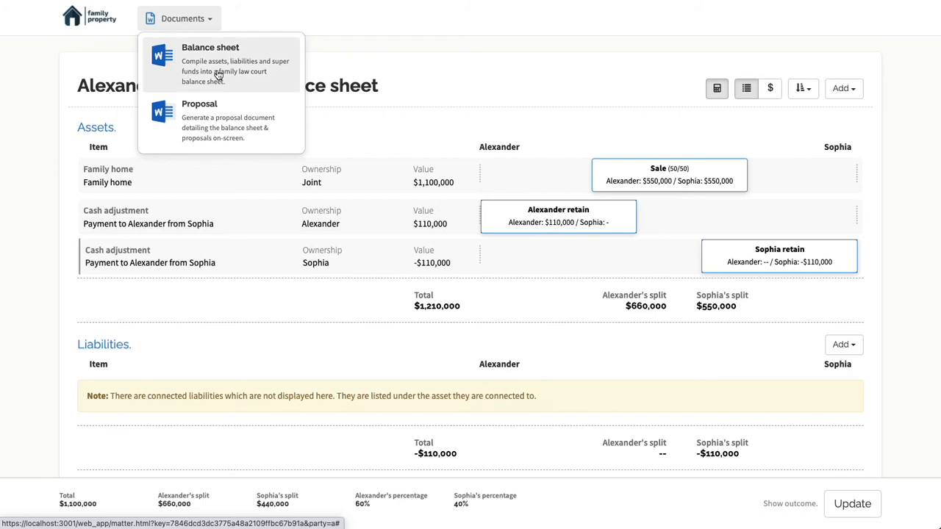
pyautogui.click(210, 128)
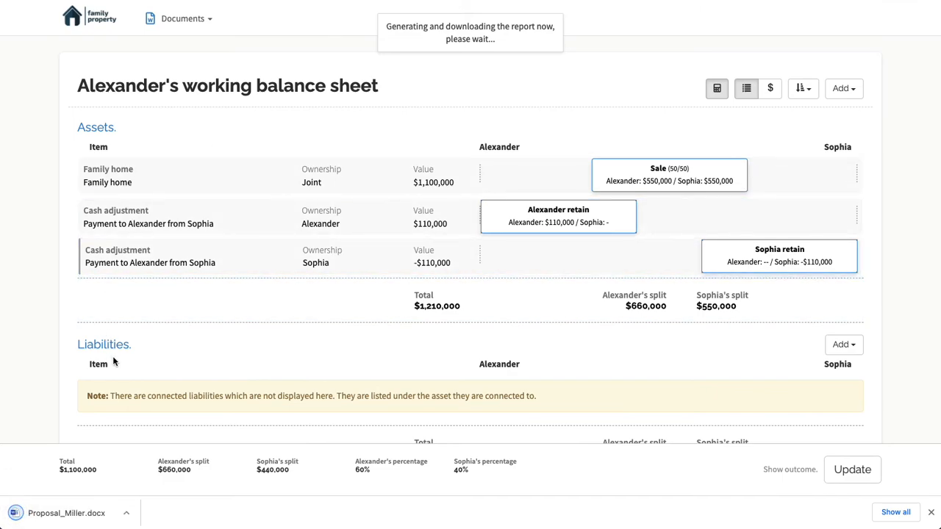
pyautogui.click(82, 512)
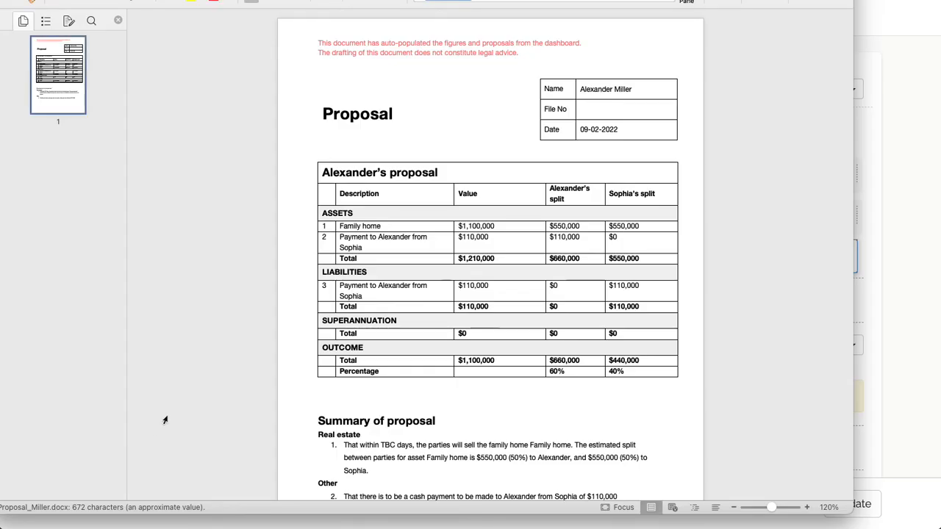
# Read the proposal table and summary at 150% zoom, and return to the balance sheet in the browser
pyautogui.click(806, 507)
pyautogui.click(806, 507)
pyautogui.click(806, 507)
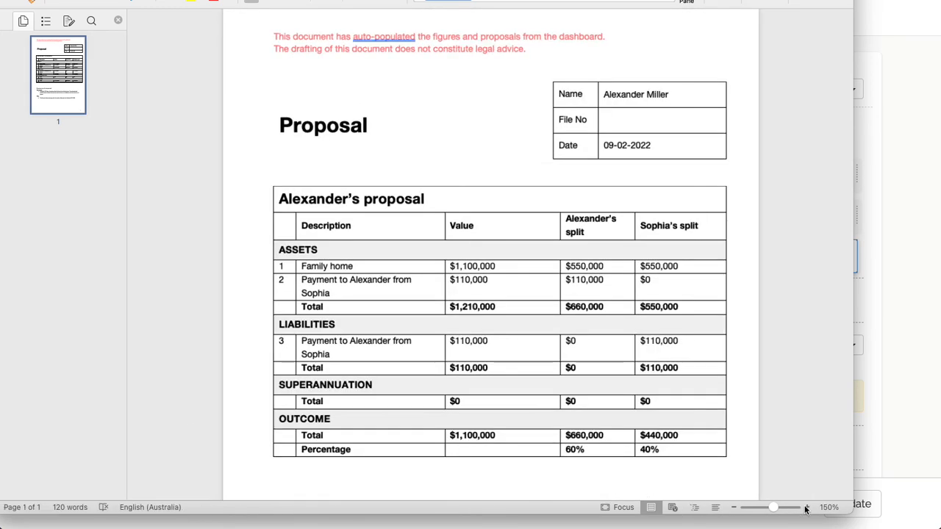
pyautogui.scroll(-2, 585, 331)
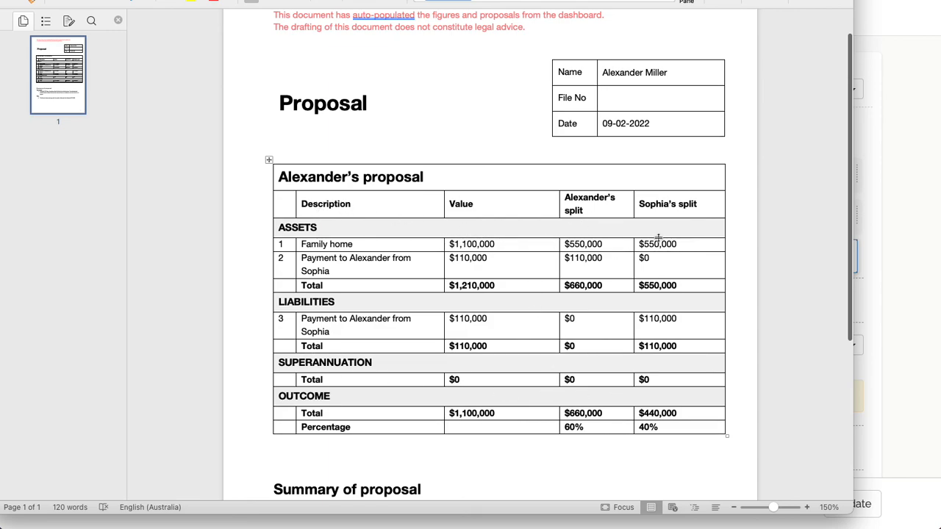
pyautogui.scroll(-5, 338, 446)
pyautogui.scroll(-4, 337, 445)
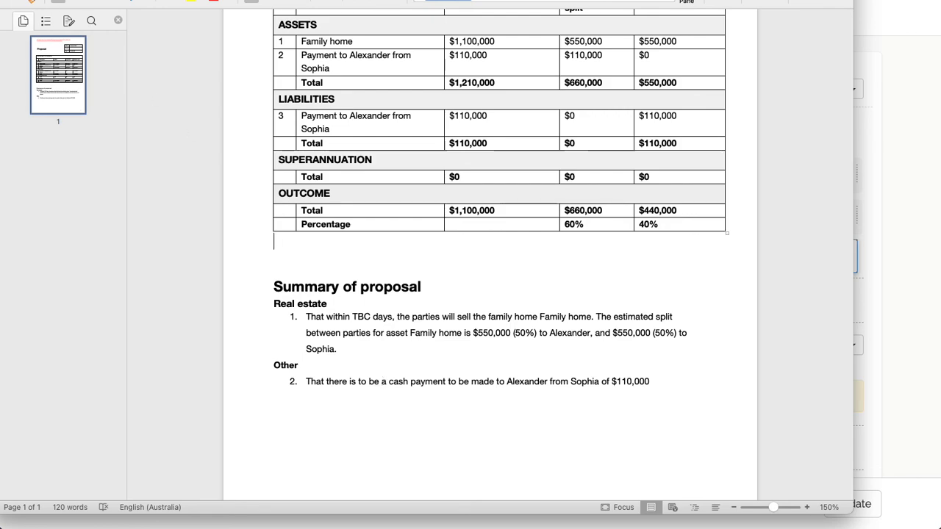
pyautogui.press('super+Tab')
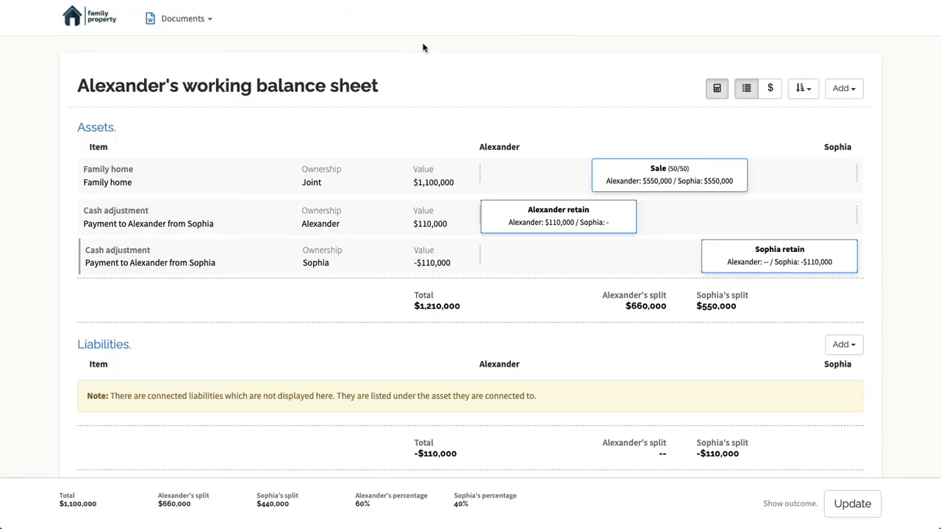